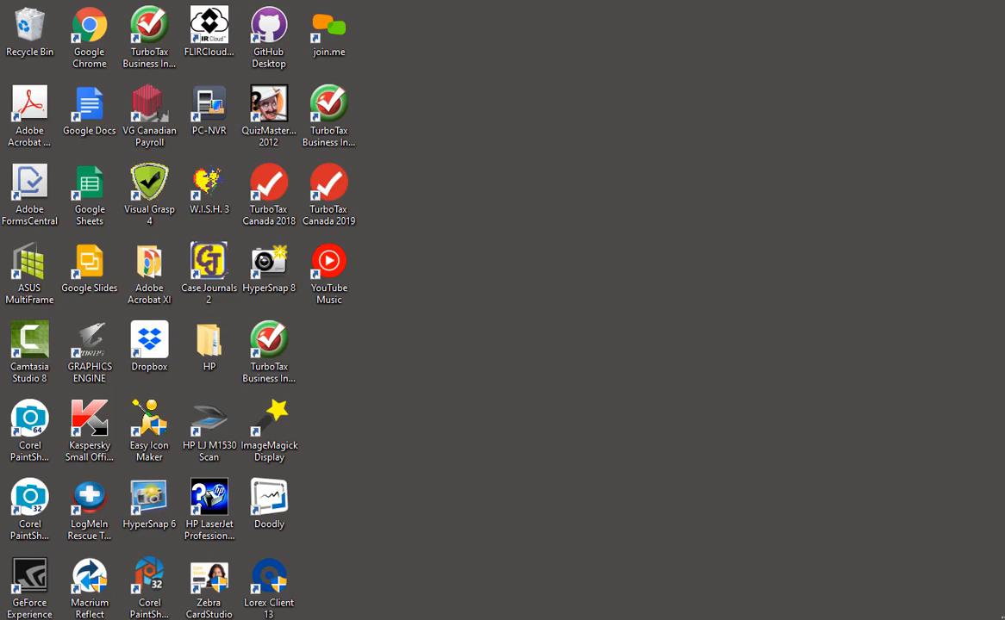
# - Launch Case Journals 2 and continue without data in EVALUATION Mode
pyautogui.doubleClick(208, 263)
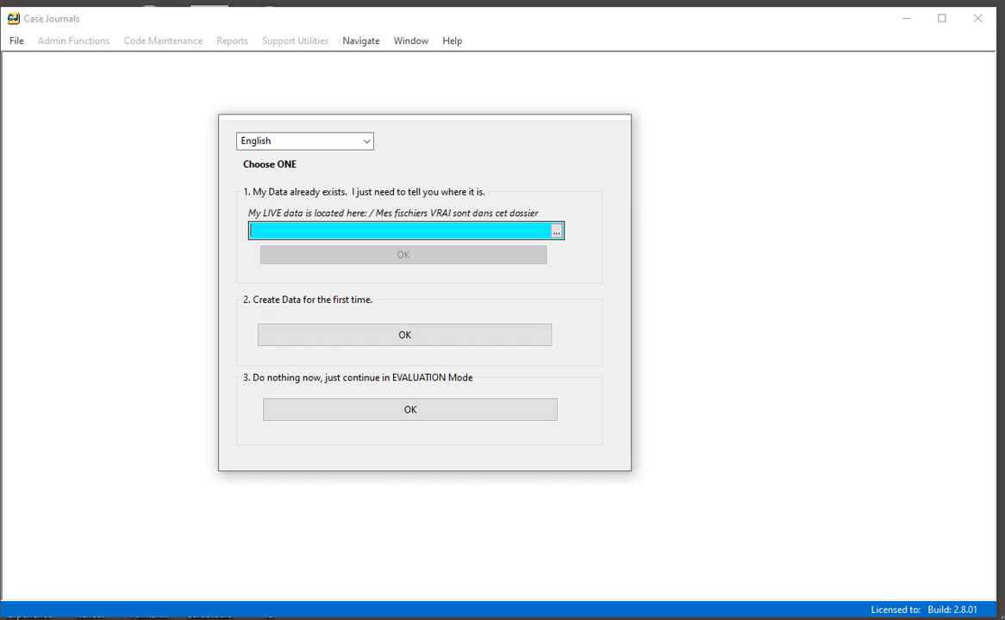
pyautogui.click(358, 419)
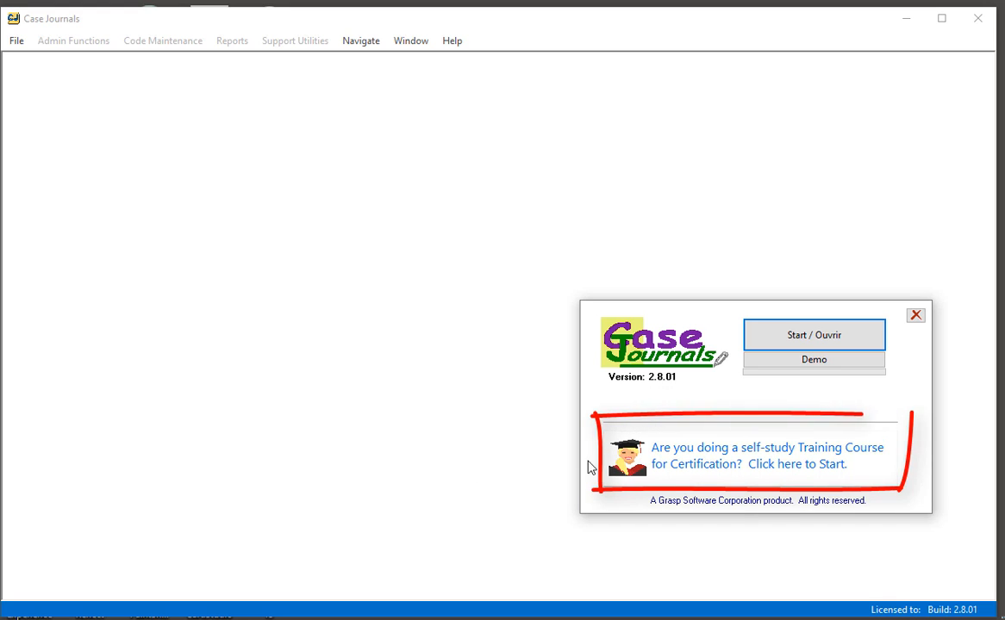
# - Start the self-study certification course and activate the entered course token
pyautogui.click(745, 466)
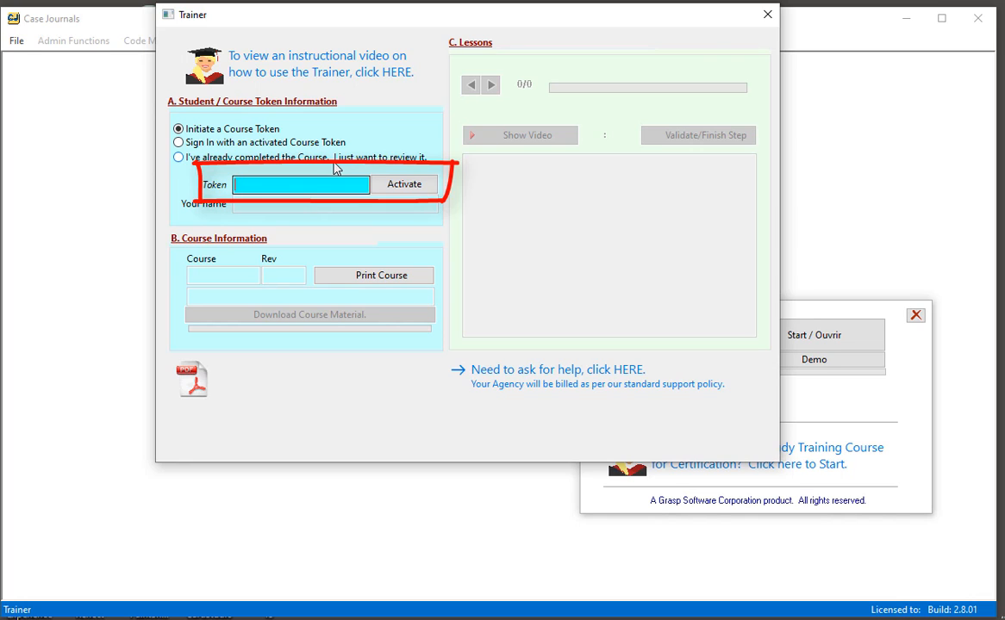
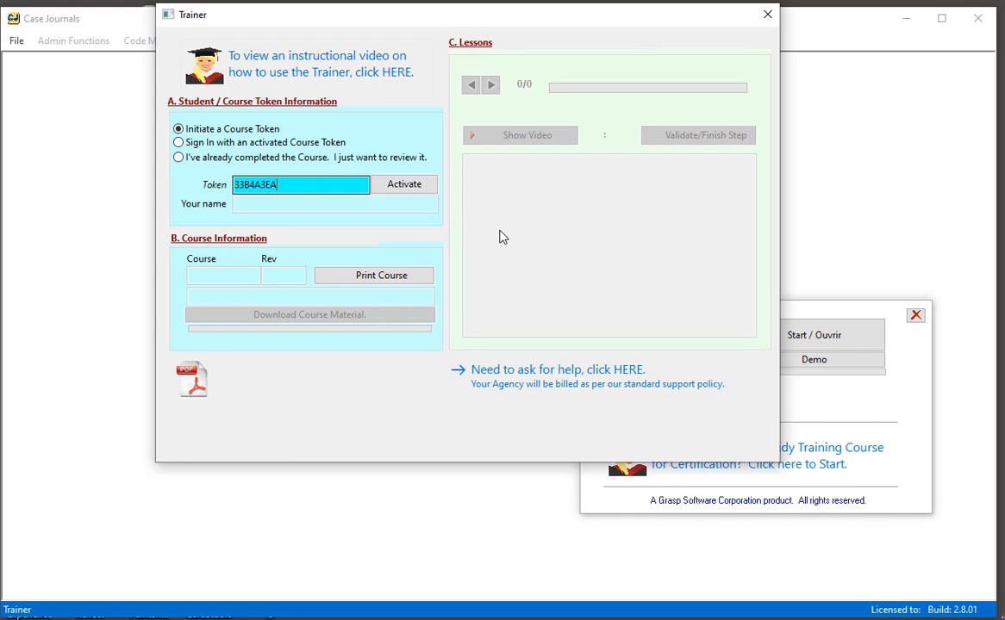
pyautogui.click(417, 188)
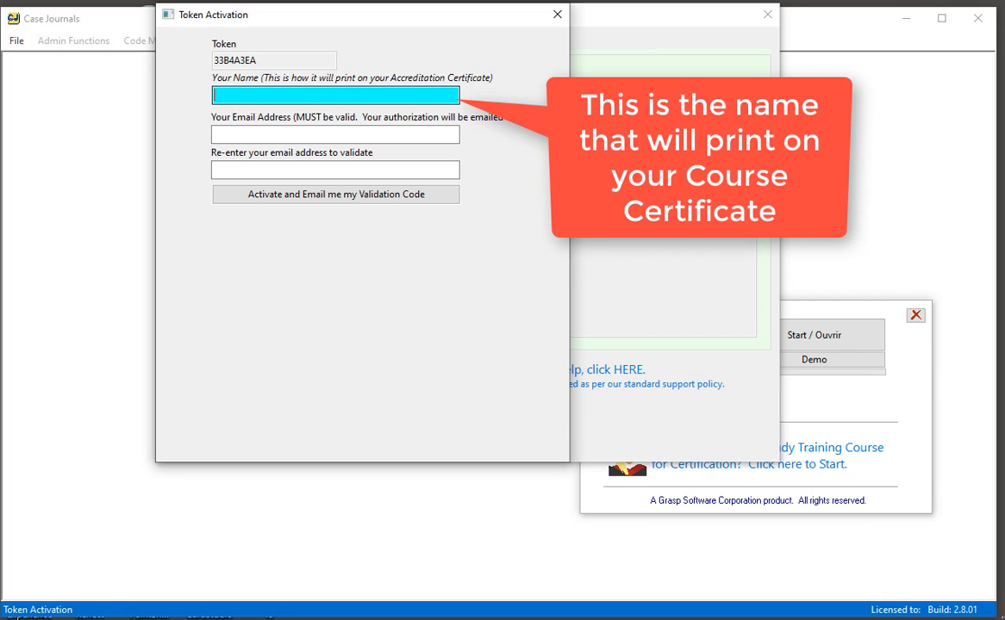
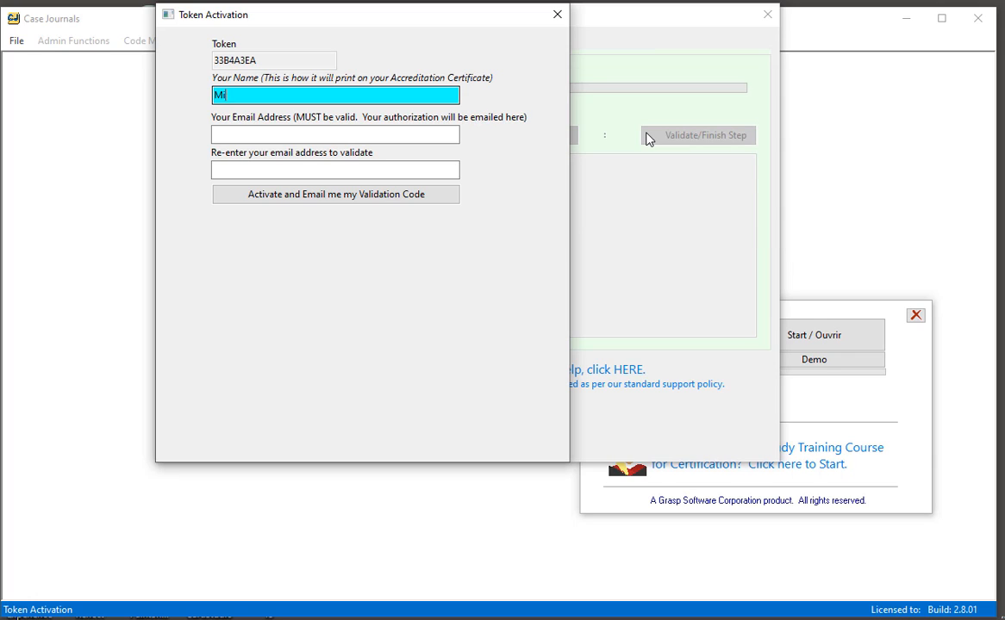
# - Enter the student's full name and e-mail (confirmed twice), then request the validation code
pyautogui.press('Tab')
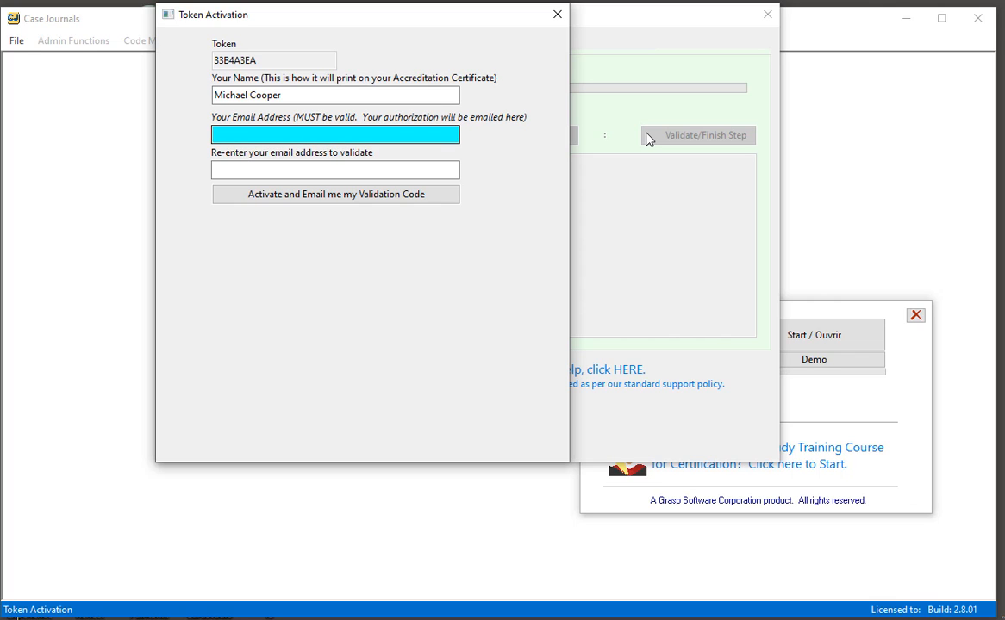
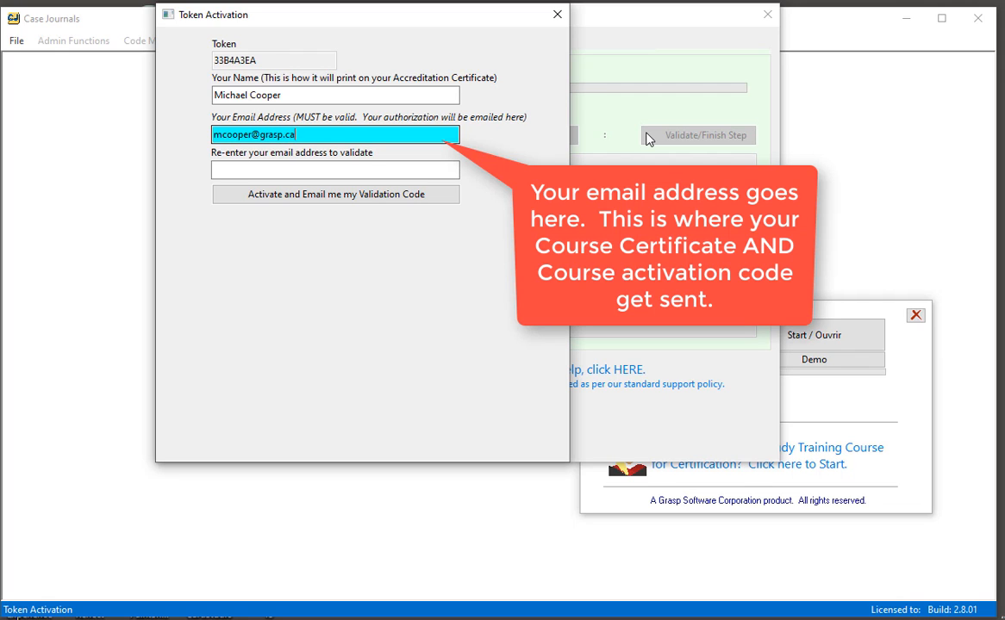
pyautogui.press('Tab')
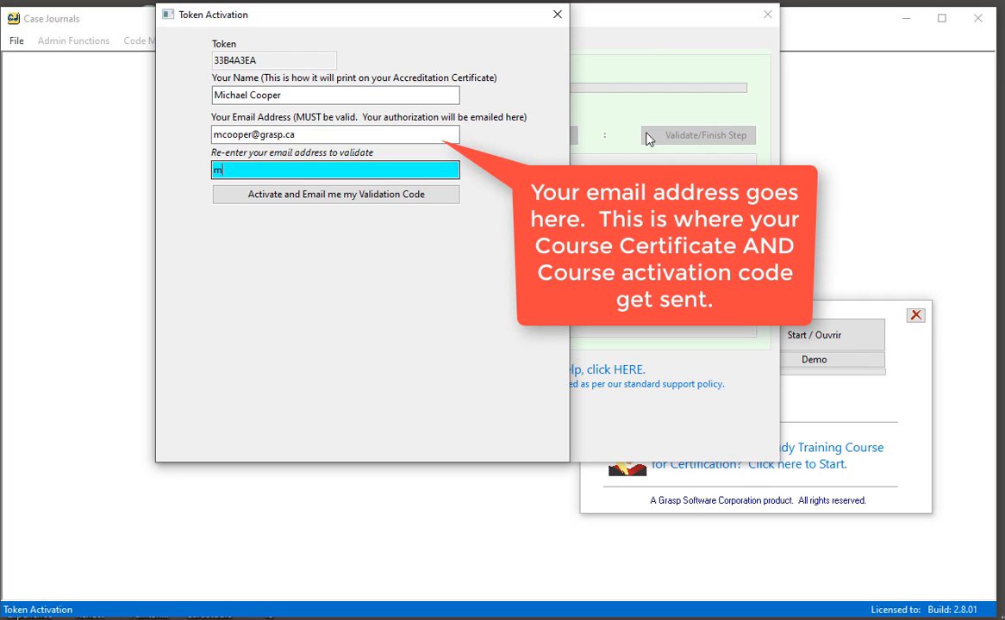
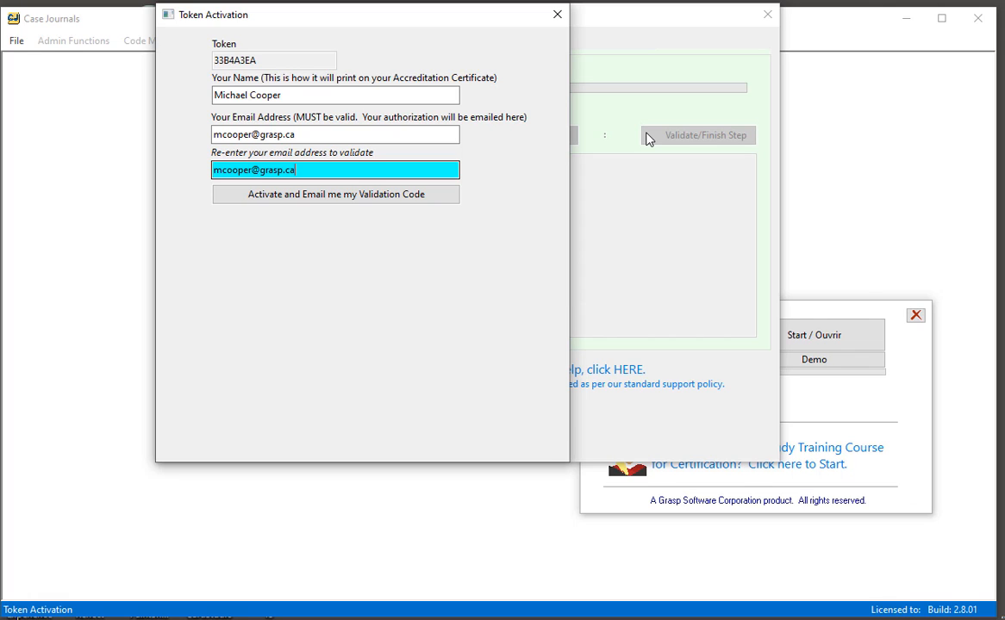
pyautogui.click(326, 196)
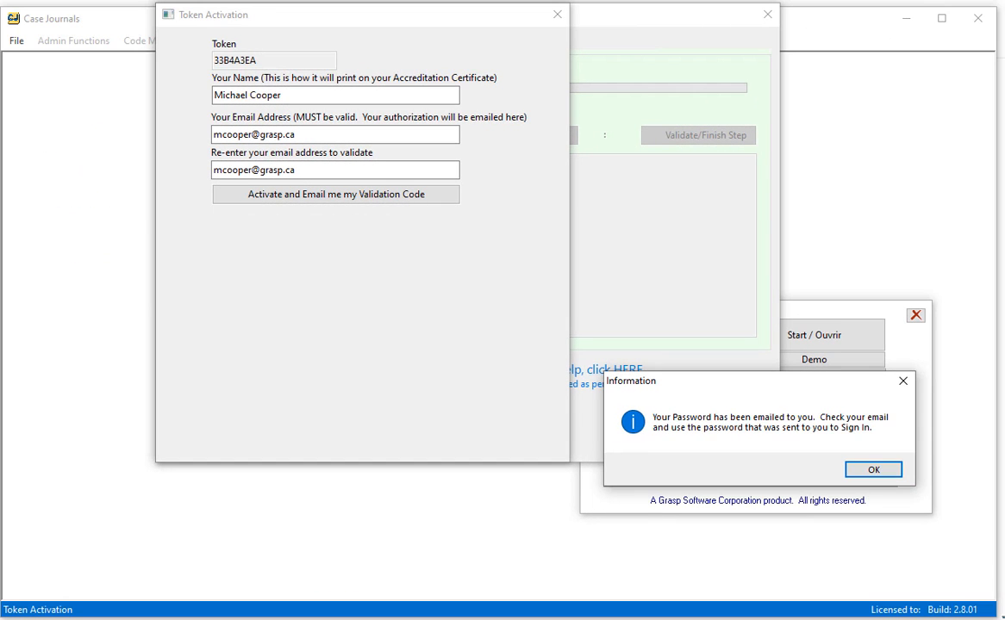
# - Acknowledge the notice that the login password was e-mailed
pyautogui.click(868, 471)
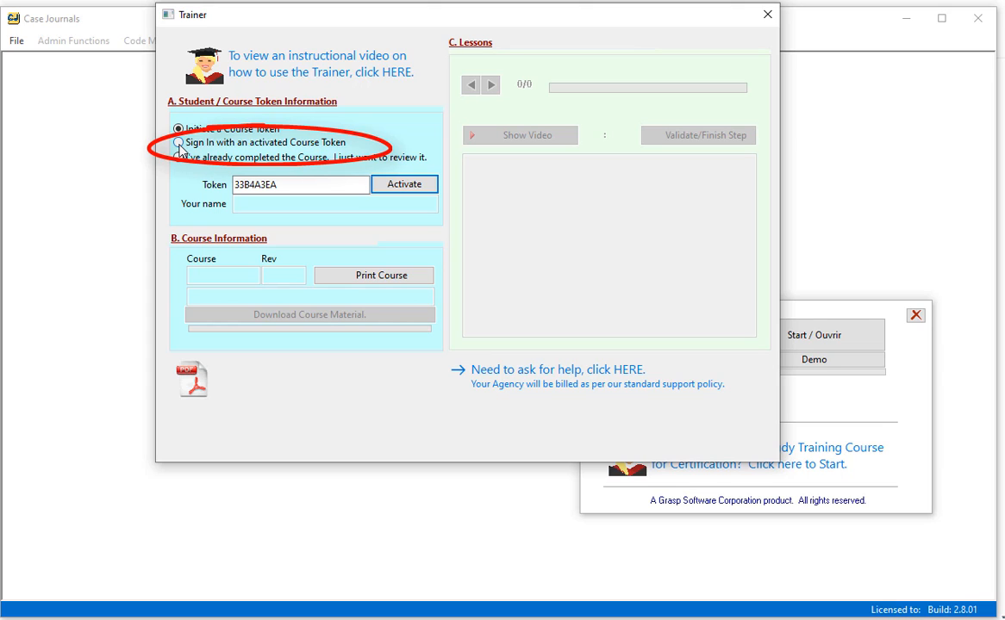
# - Sign in using the student's activated course token picked from the token list
pyautogui.click(178, 143)
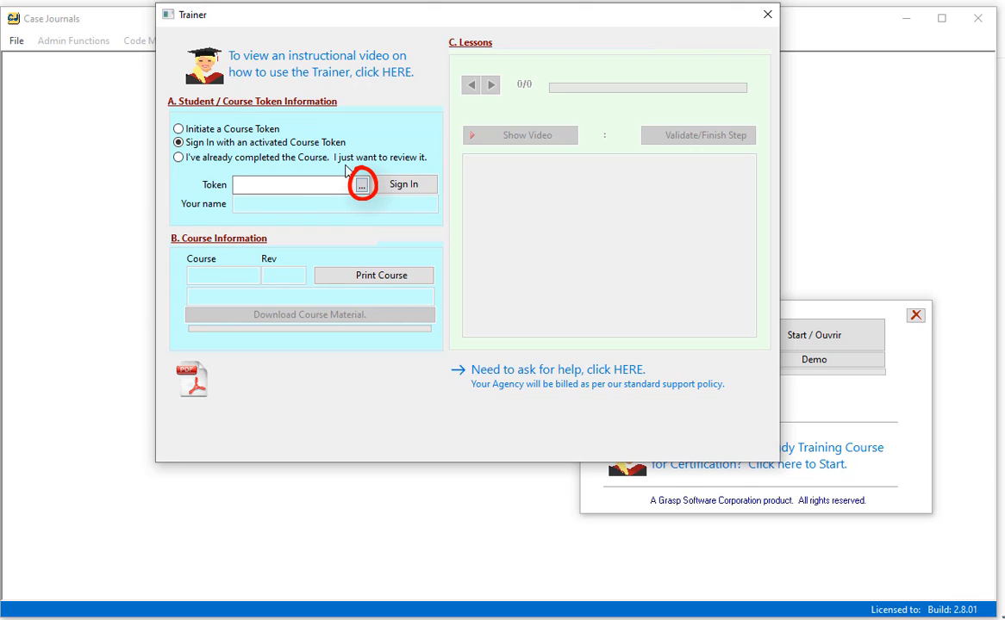
pyautogui.click(361, 186)
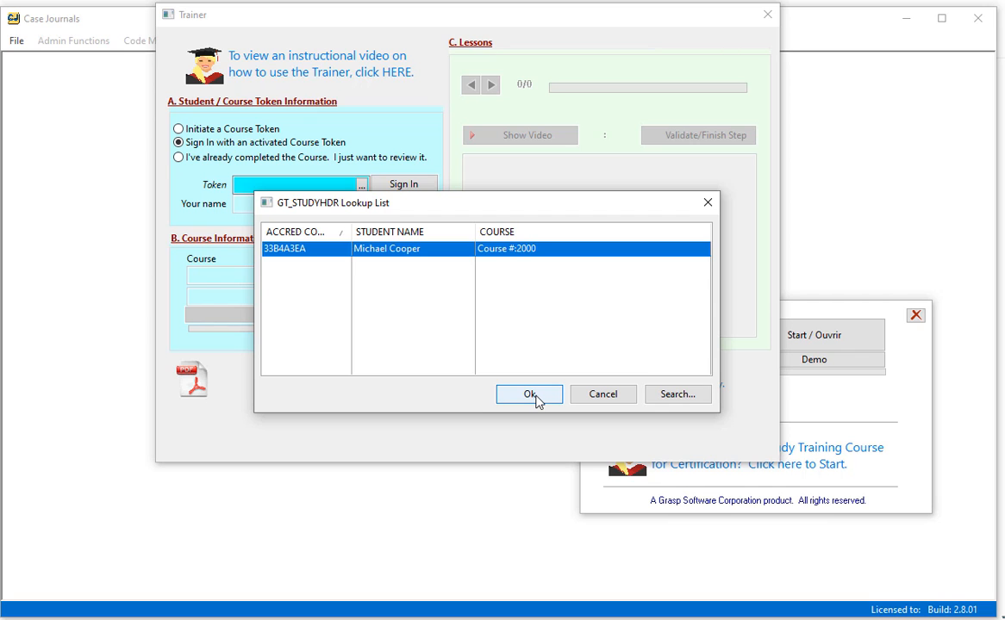
pyautogui.click(533, 397)
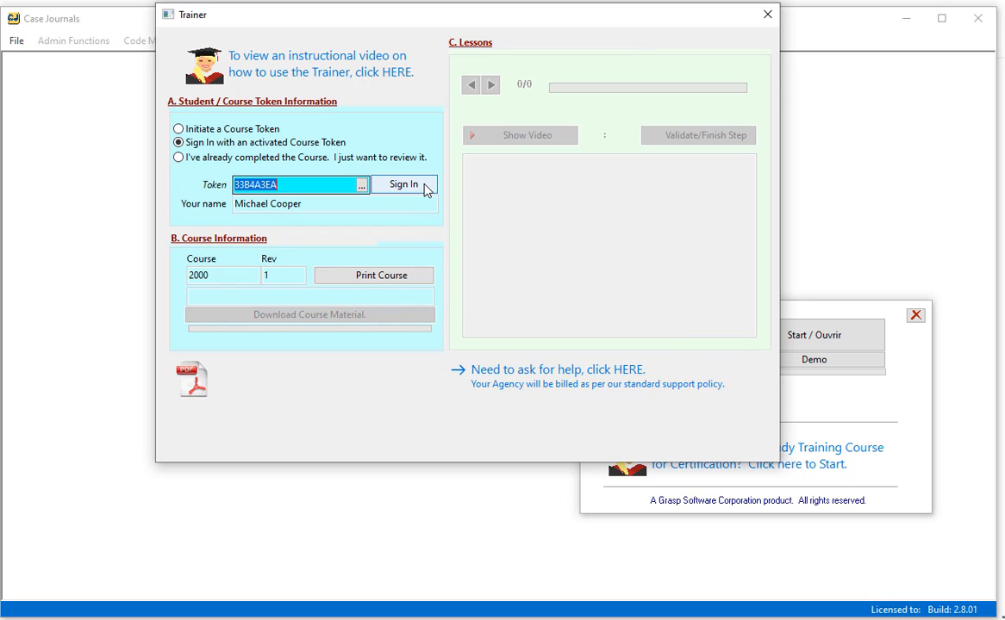
pyautogui.click(425, 189)
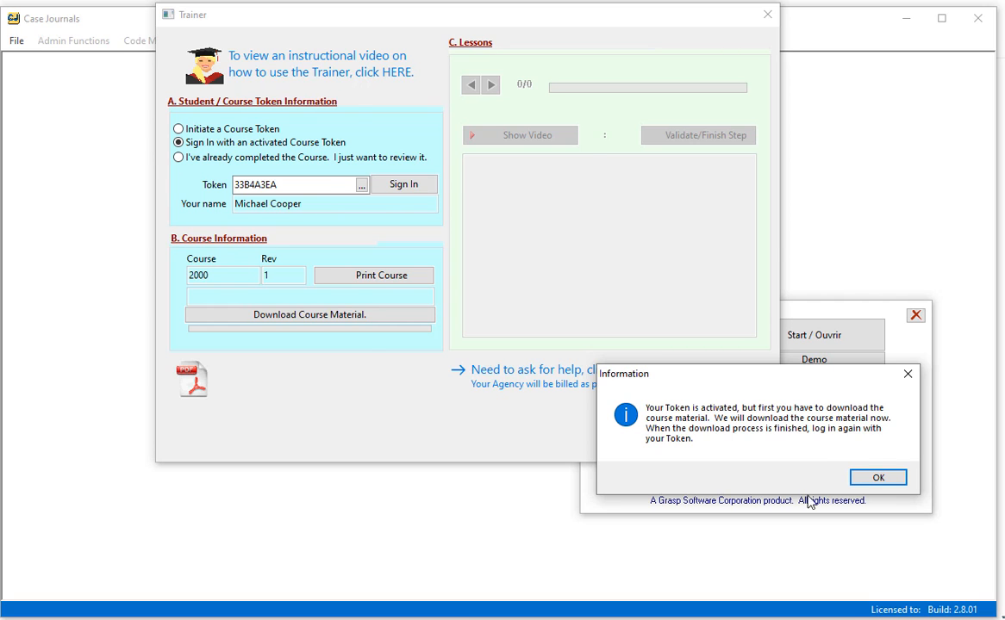
# - Accept the token, download and install notices until course 2000 finishes downloading
pyautogui.click(887, 480)
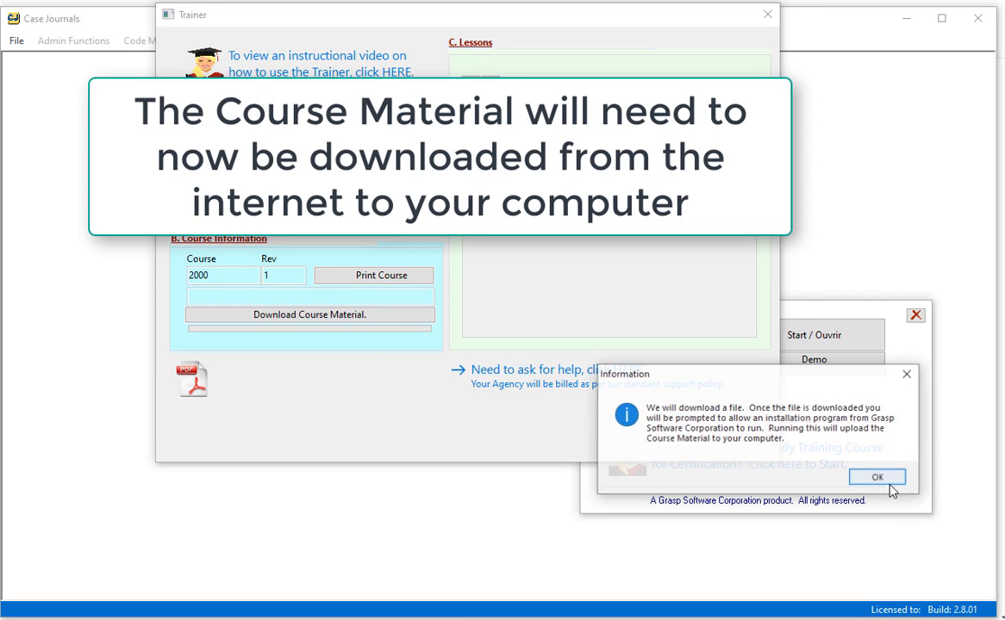
pyautogui.click(892, 479)
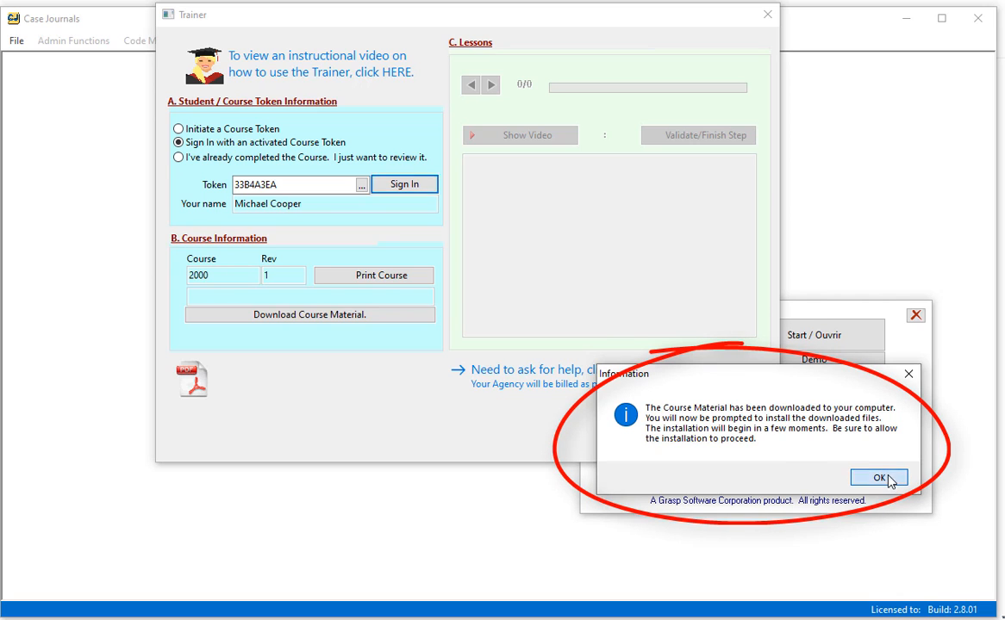
pyautogui.click(889, 480)
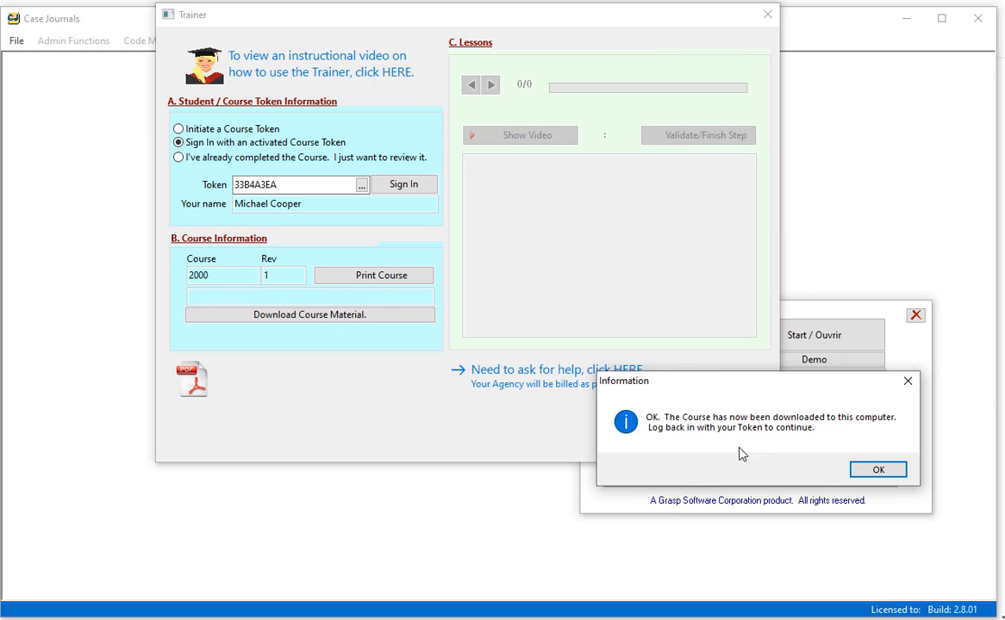
pyautogui.click(878, 471)
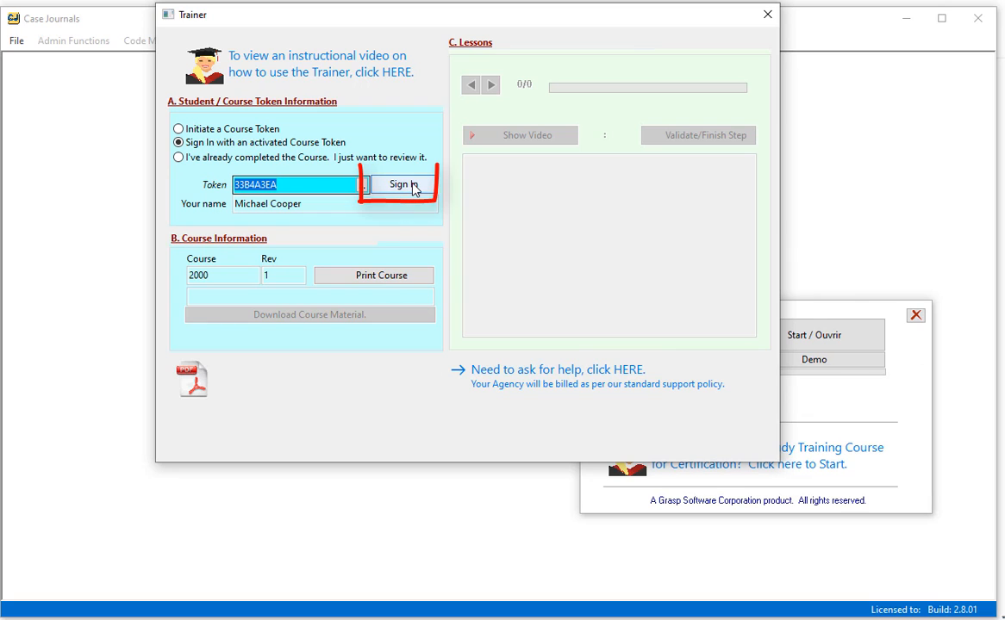
# - Sign in with the activated token and its password to load Case Journal Basics
pyautogui.click(412, 186)
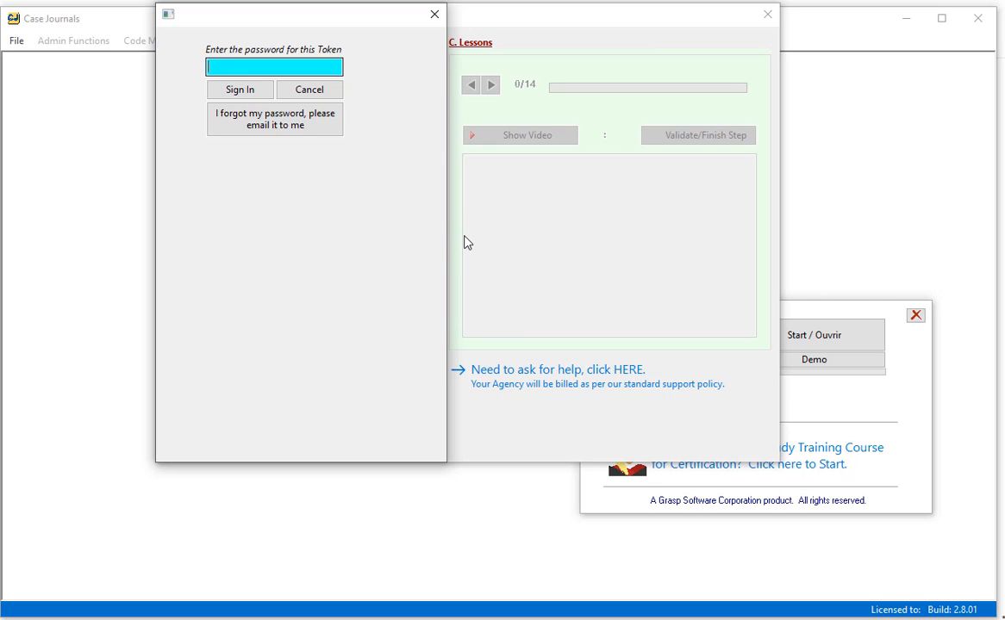
pyautogui.write('****')
pyautogui.click(236, 91)
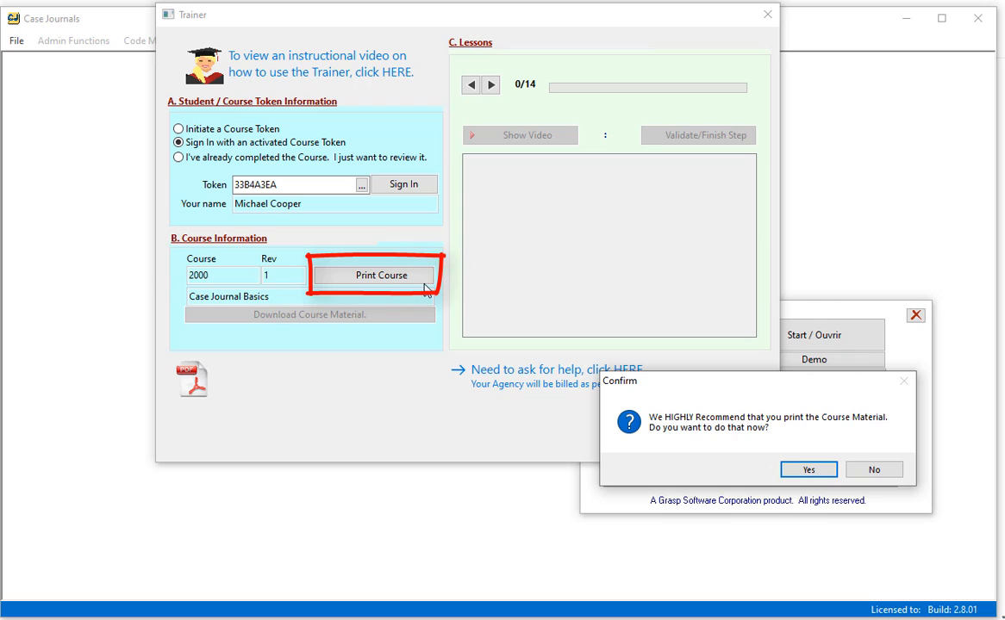
# - Agree to print the course material and start printing all pages
pyautogui.click(810, 471)
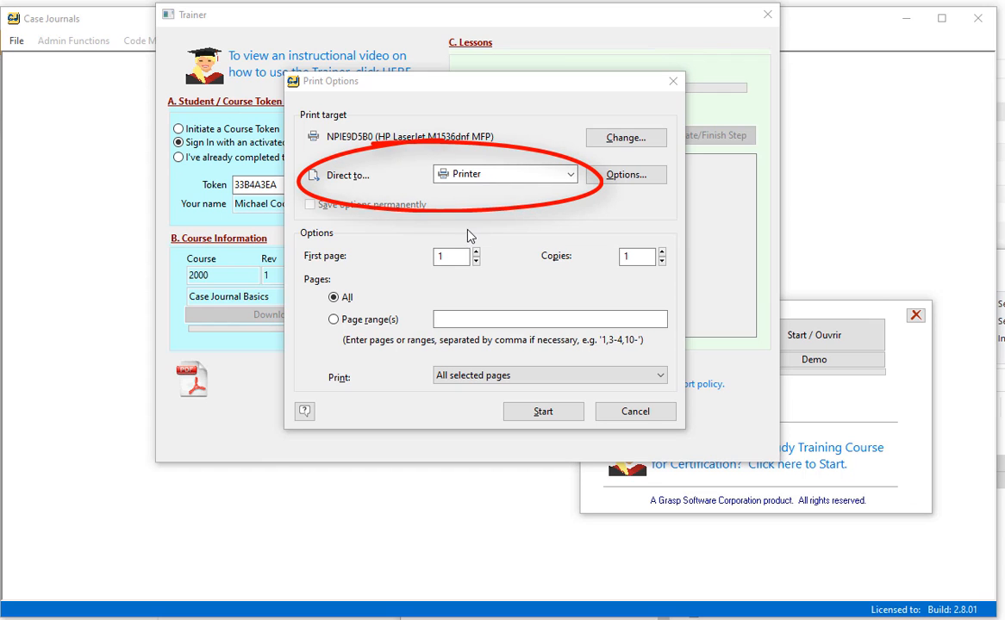
pyautogui.click(543, 413)
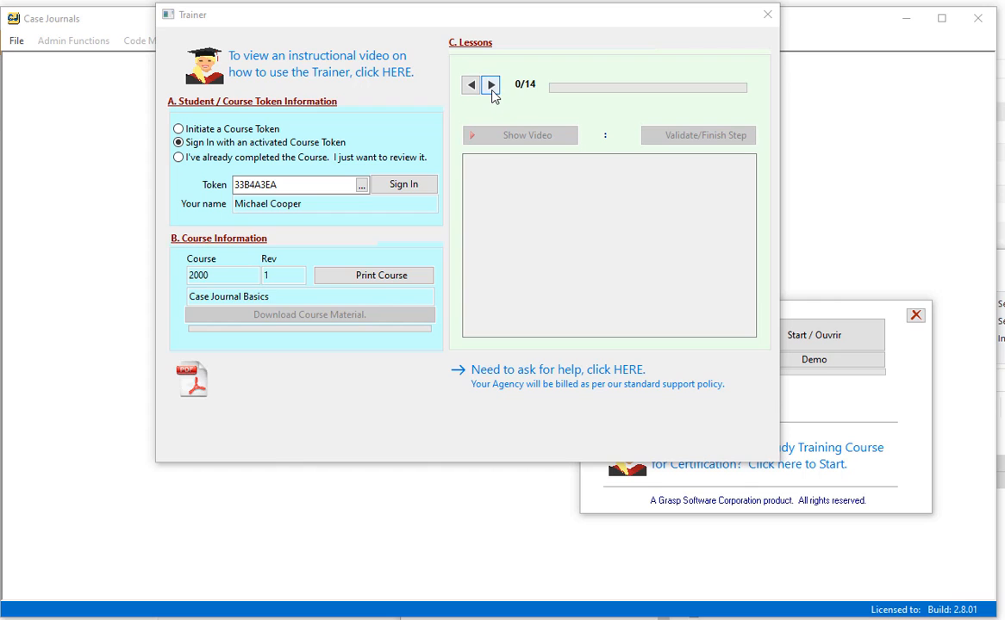
# - Go to lesson 1, Introduction, and play then close its 0:43 video
pyautogui.click(491, 86)
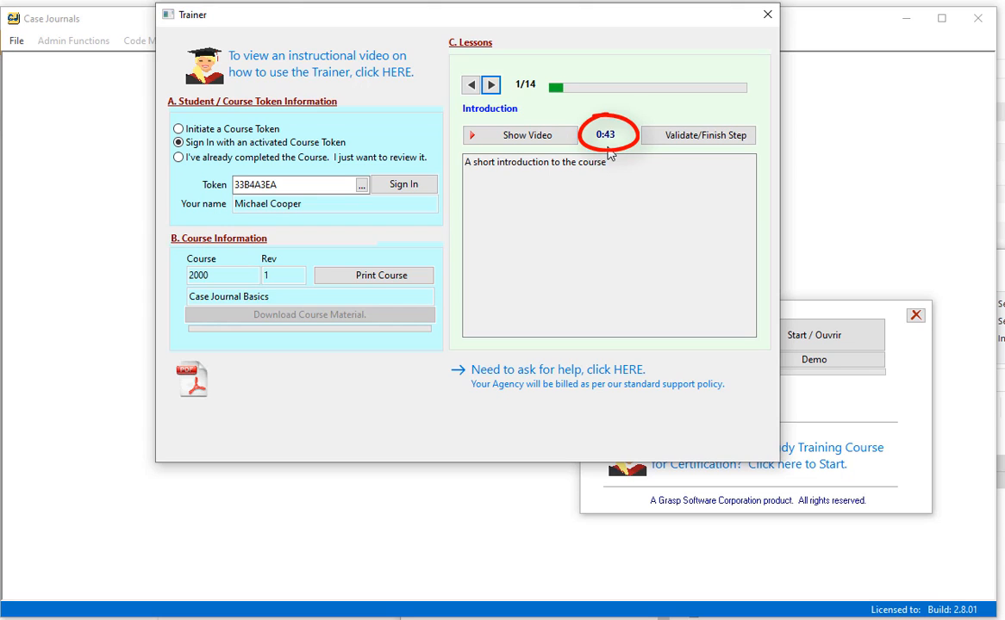
pyautogui.click(527, 136)
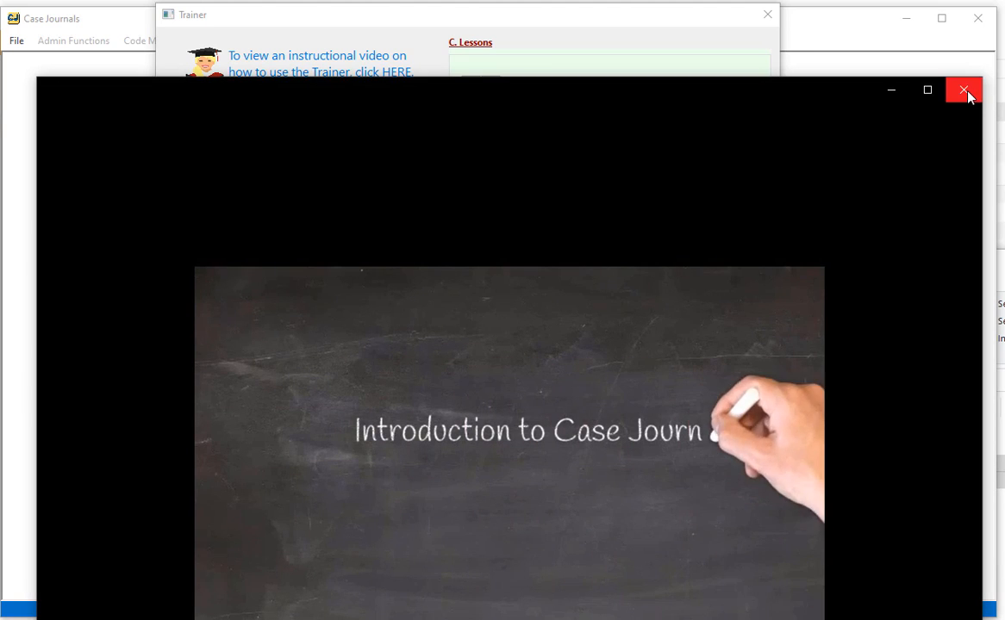
pyautogui.click(969, 96)
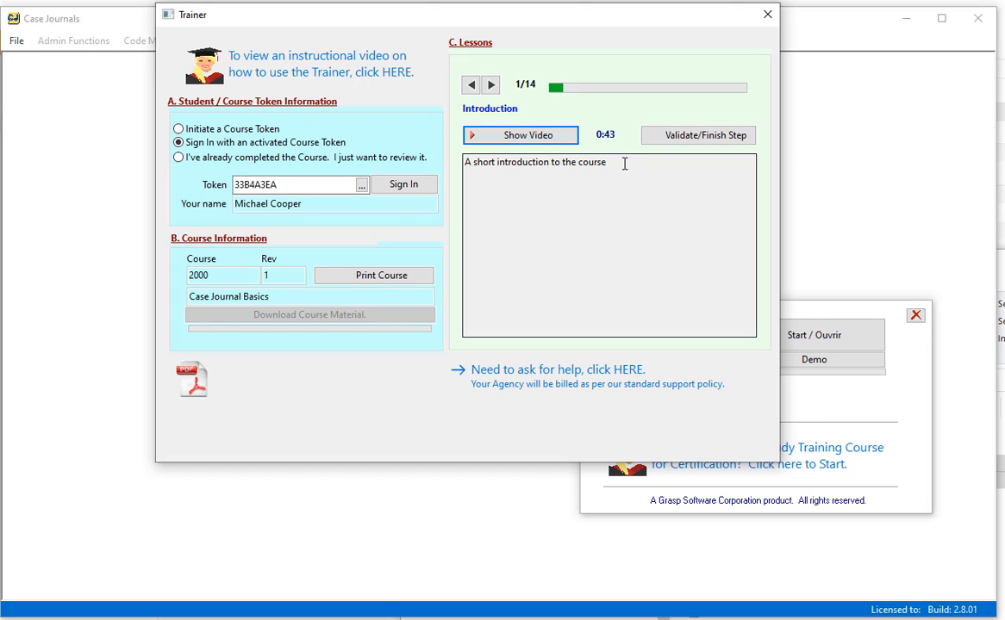
pyautogui.moveTo(624, 164); pyautogui.dragTo(465, 177)
pyautogui.click(528, 216)
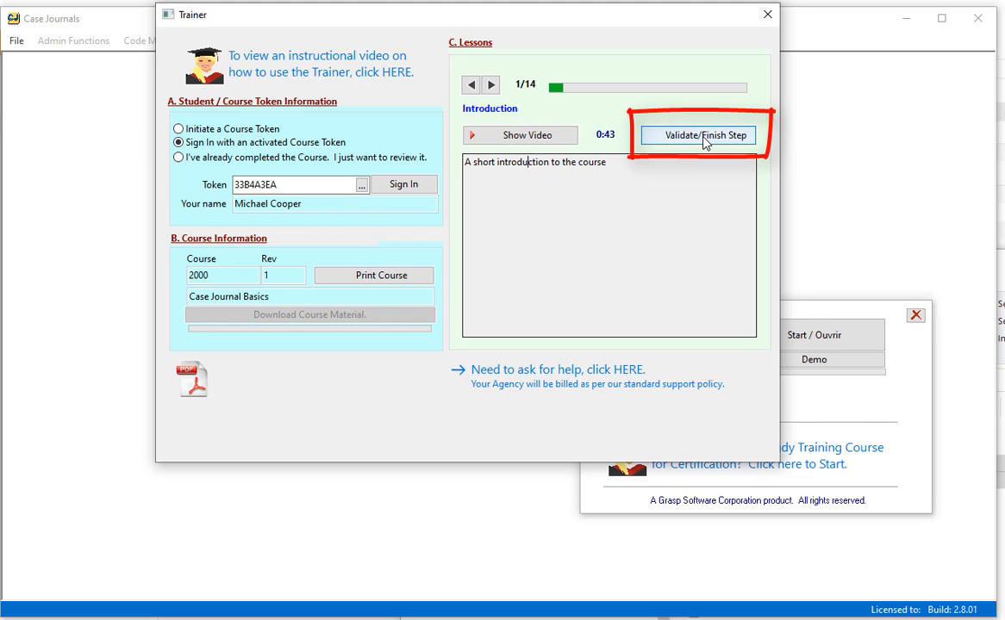
# - Mark the Introduction lesson finished, dismiss 'Great work', and move to lesson 2
pyautogui.click(704, 139)
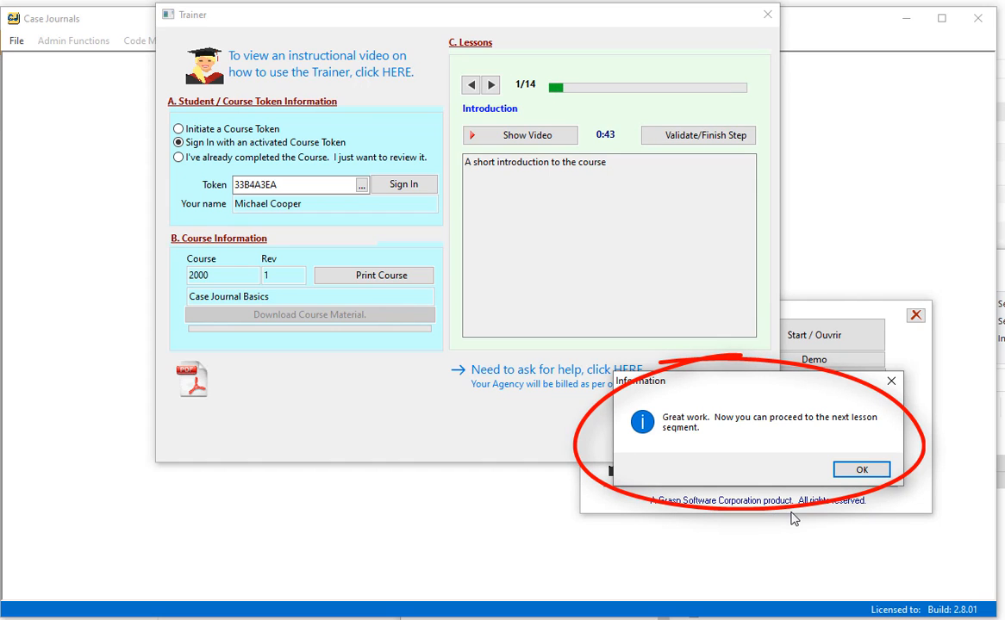
pyautogui.click(863, 470)
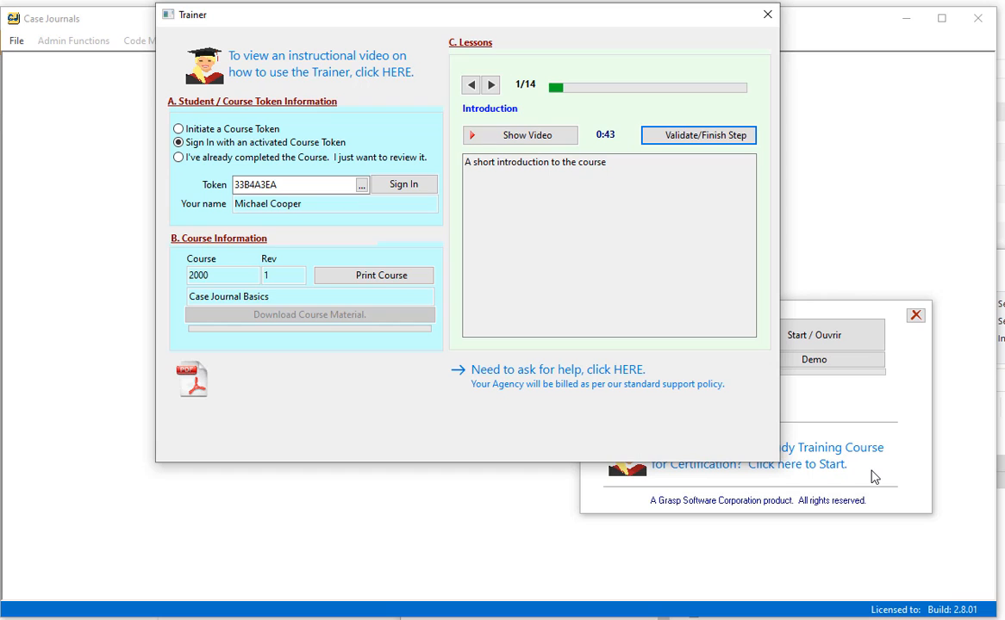
pyautogui.click(491, 84)
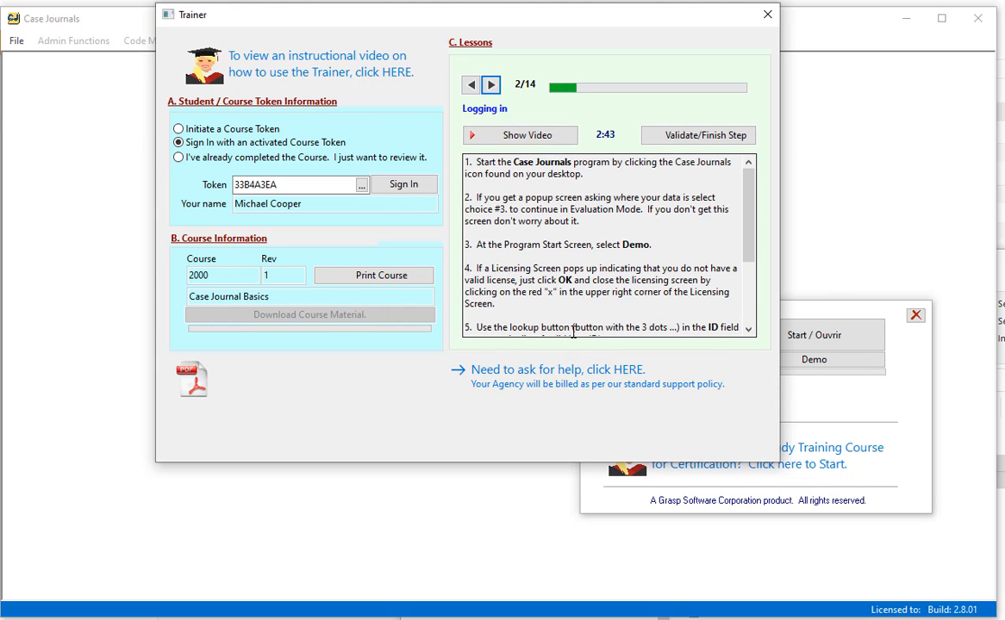
pyautogui.click(491, 85)
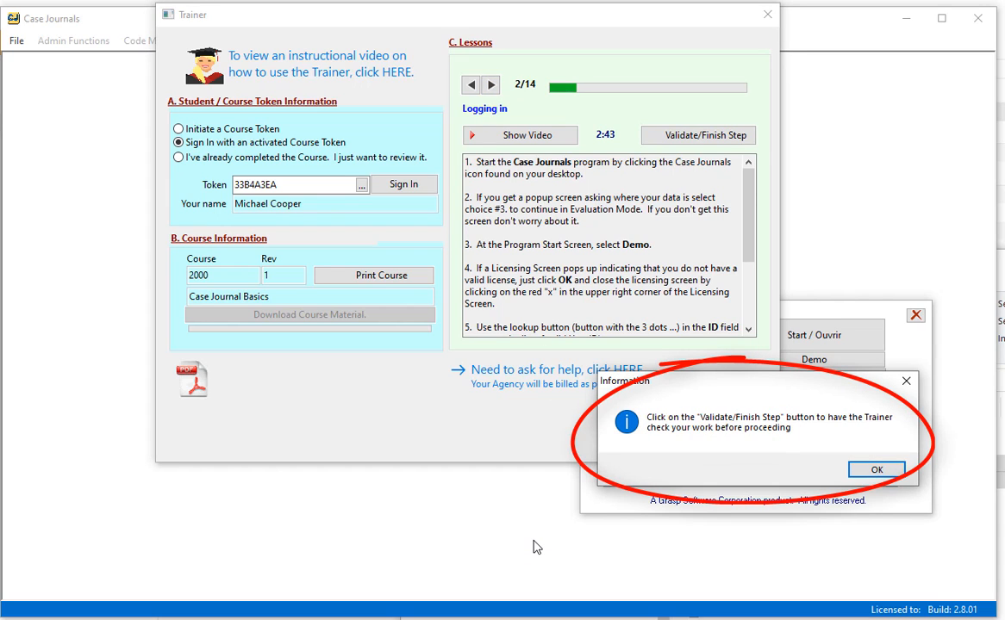
pyautogui.click(875, 471)
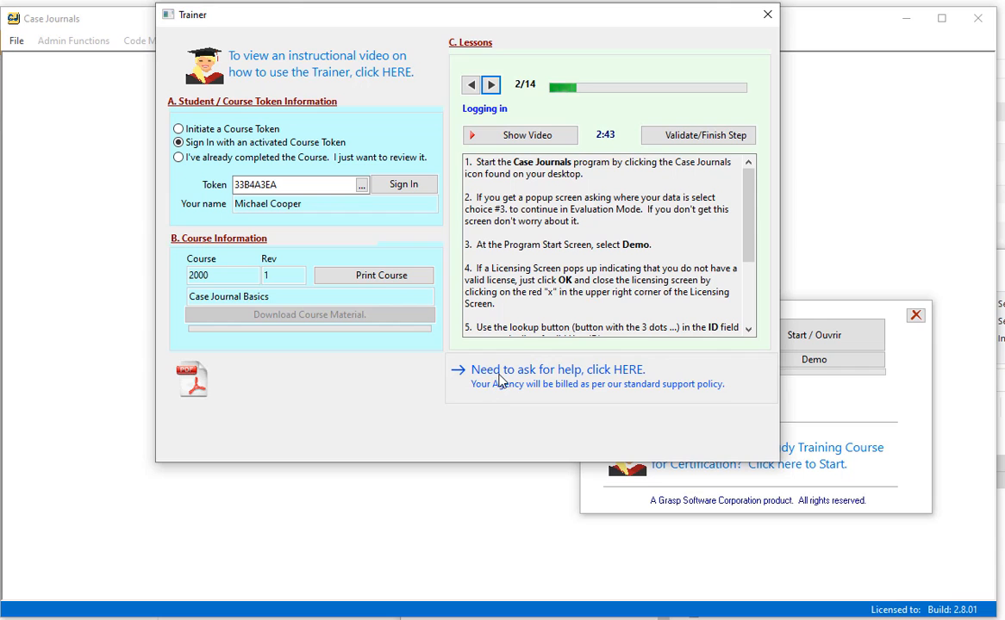
# - Review and close the Ask a Question form, then bring up the course 2000 certificate in Acrobat Pro
pyautogui.click(461, 371)
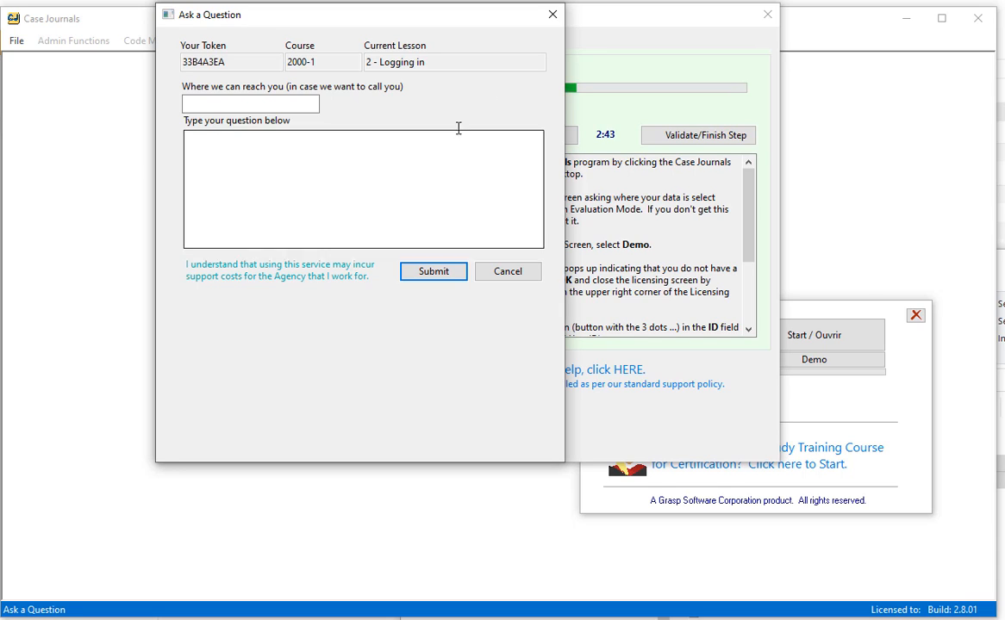
pyautogui.click(552, 15)
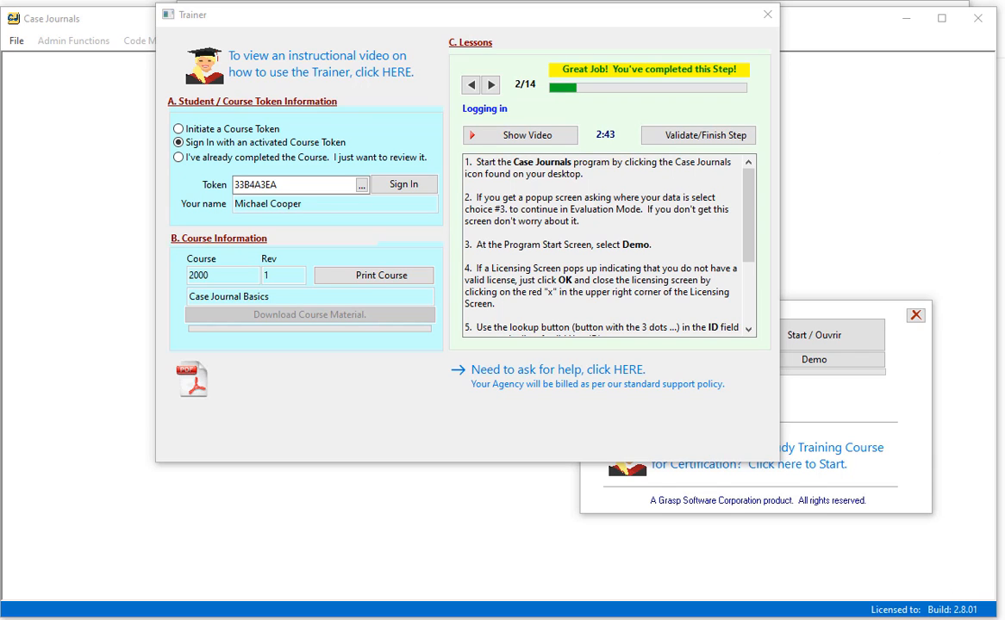
pyautogui.hotkey('alt', 'Tab')
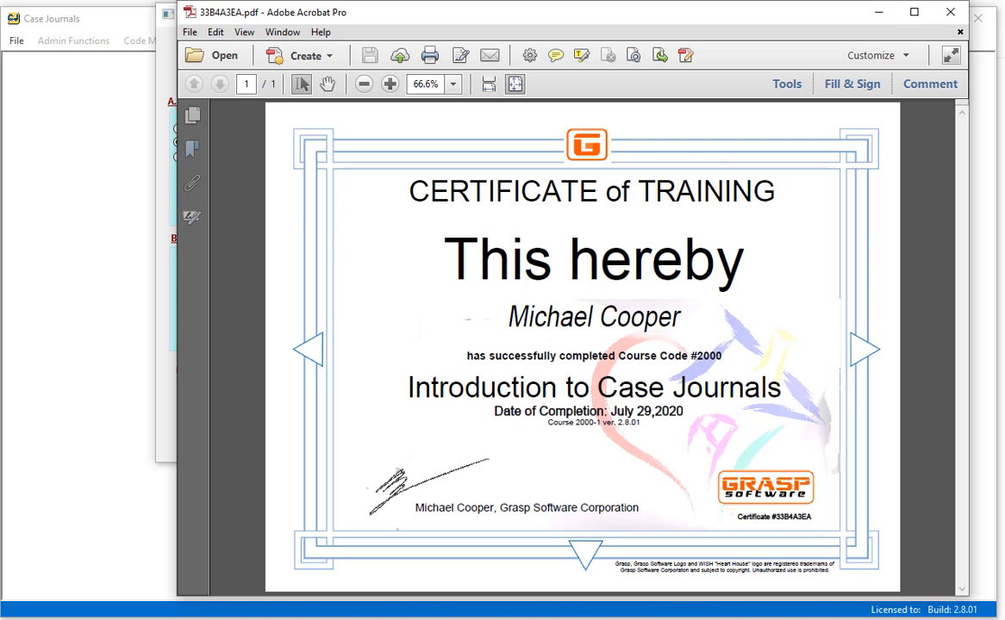